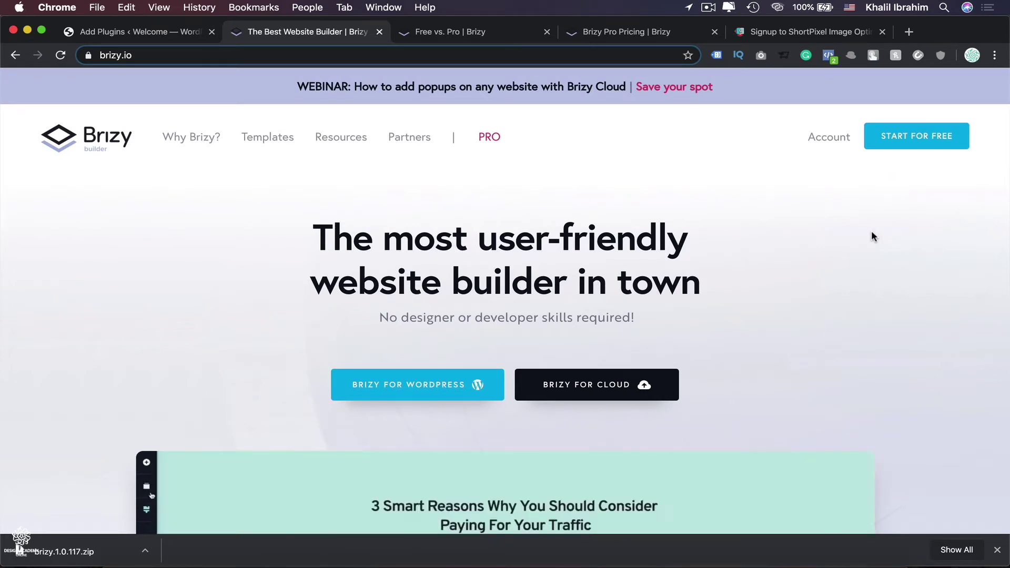
Review the features on the Brizy homepage and compare the free and PRO versions on the Free vs. Pro page.
scroll(872, 234, down, 6)
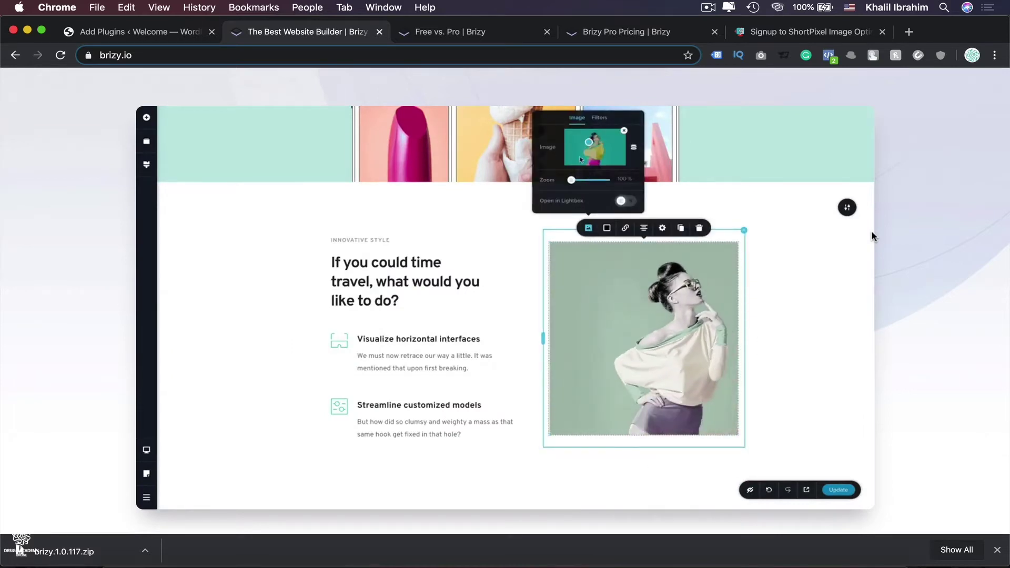
scroll(871, 236, down, 10)
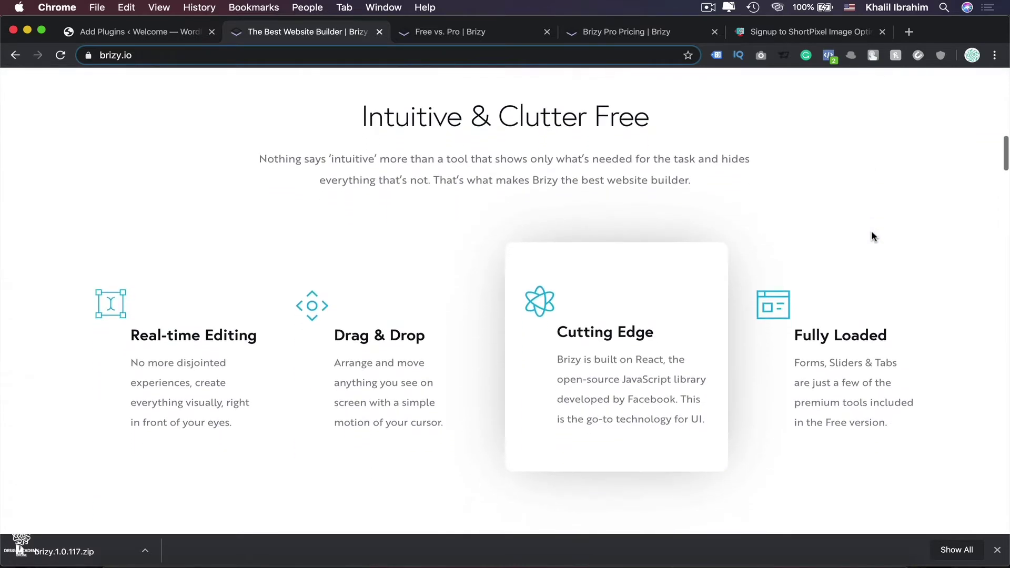
scroll(872, 234, down, 1)
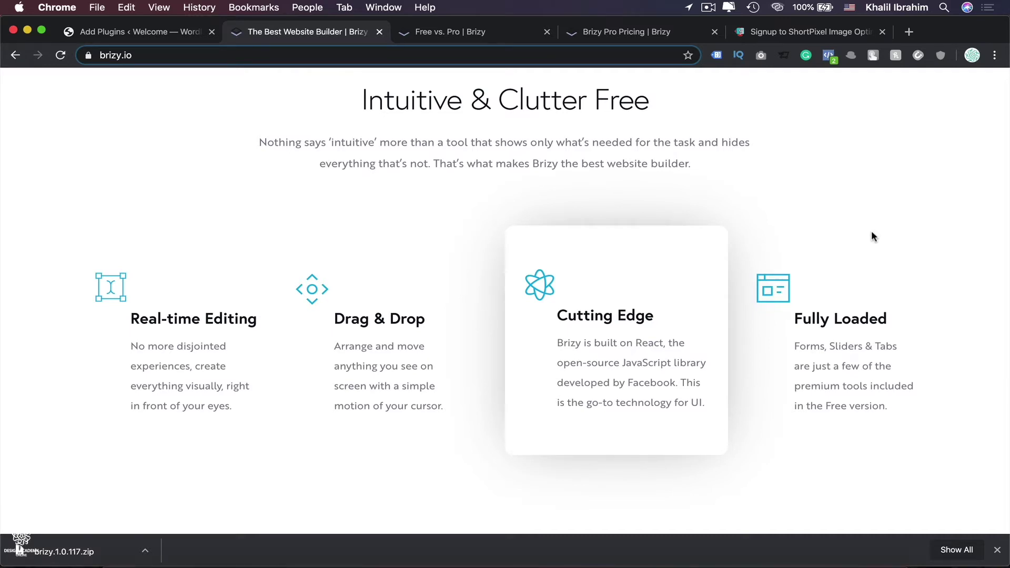
click(502, 31)
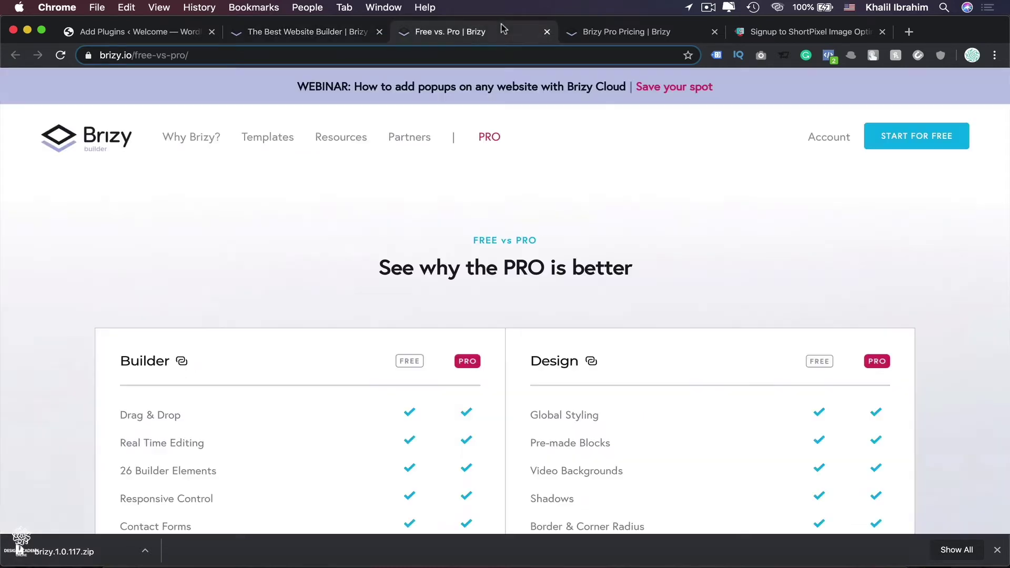
scroll(36, 357, down, 5)
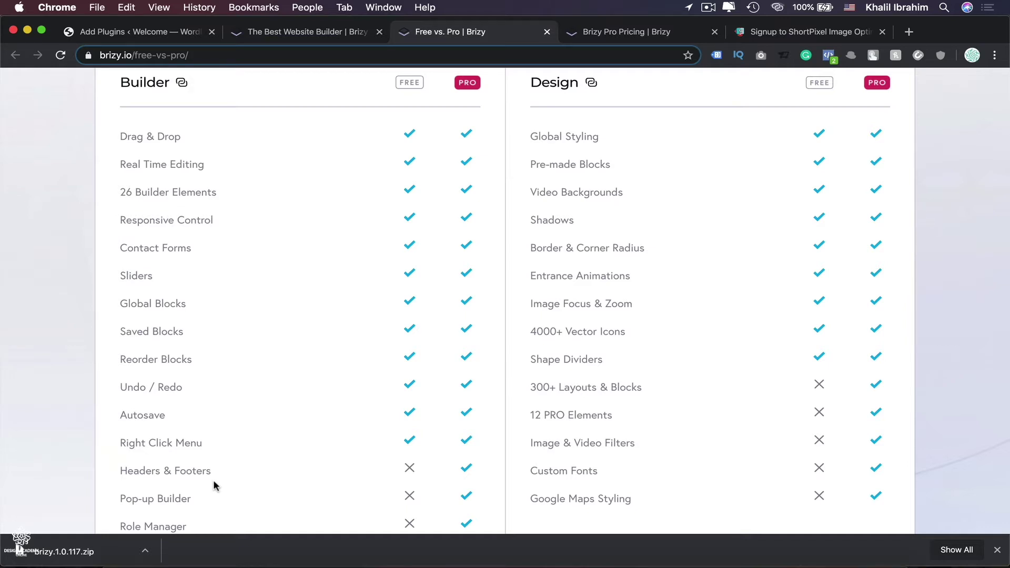
scroll(214, 485, down, 10)
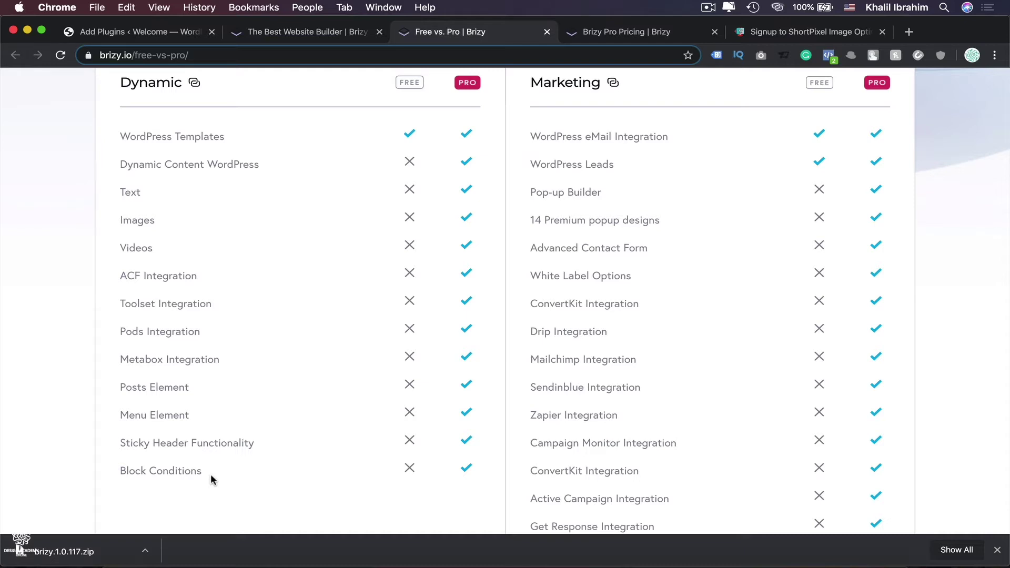
Review the Brizy Pro pricing plans and check the checkout totals for the Studio and Personal plans without purchasing.
click(634, 35)
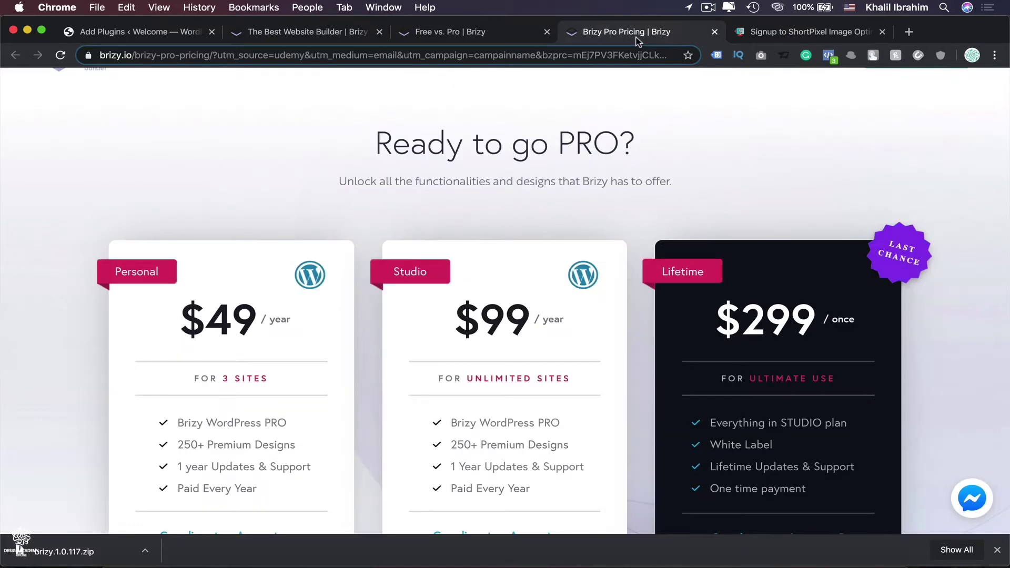
scroll(629, 130, down, 3)
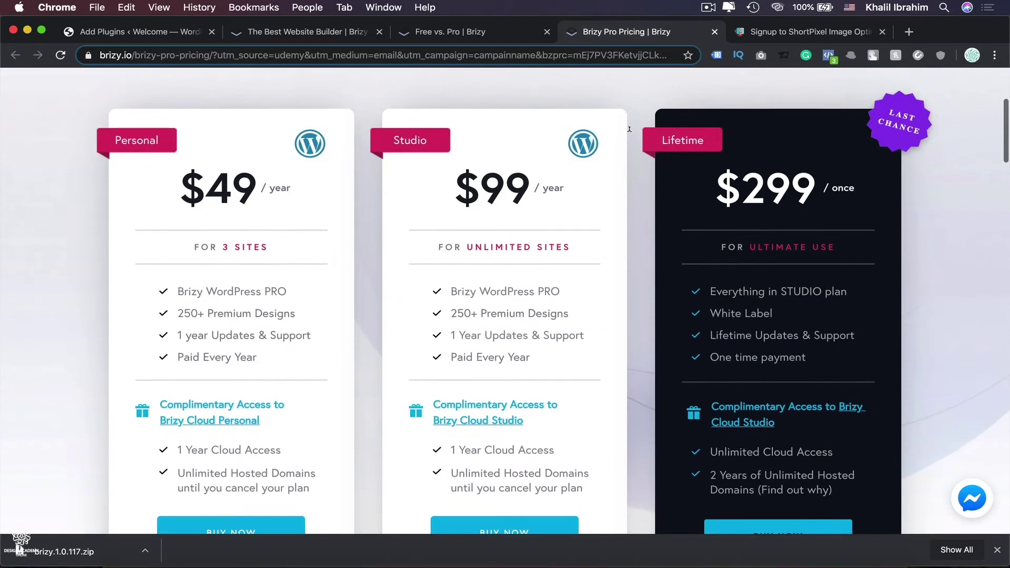
scroll(629, 131, down, 1)
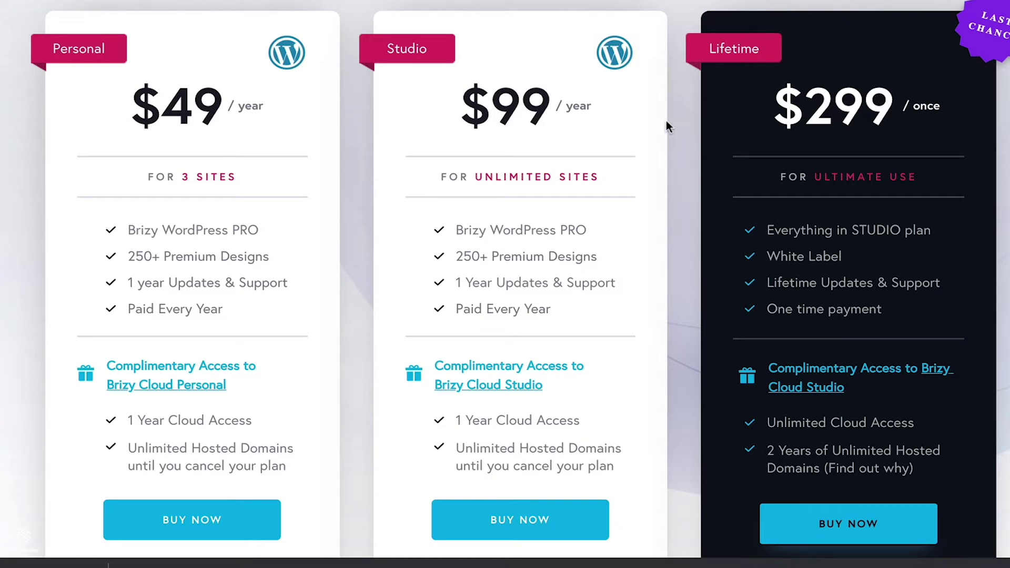
click(519, 518)
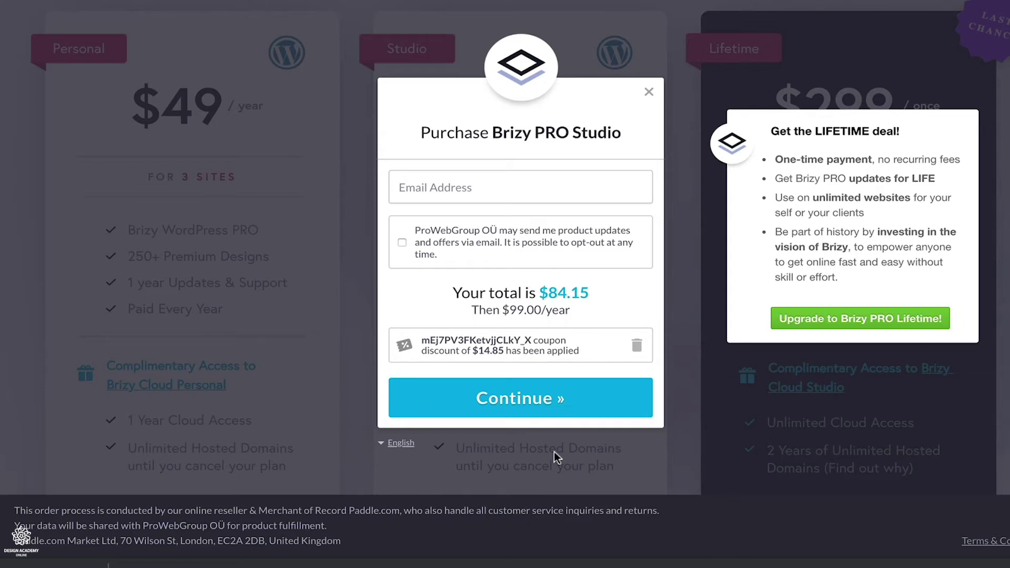
click(649, 92)
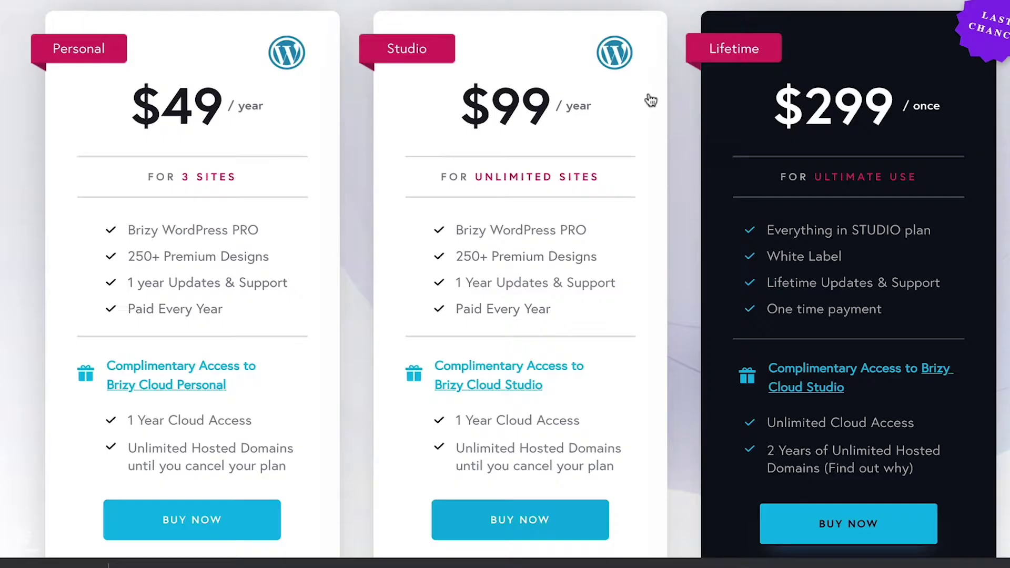
click(200, 520)
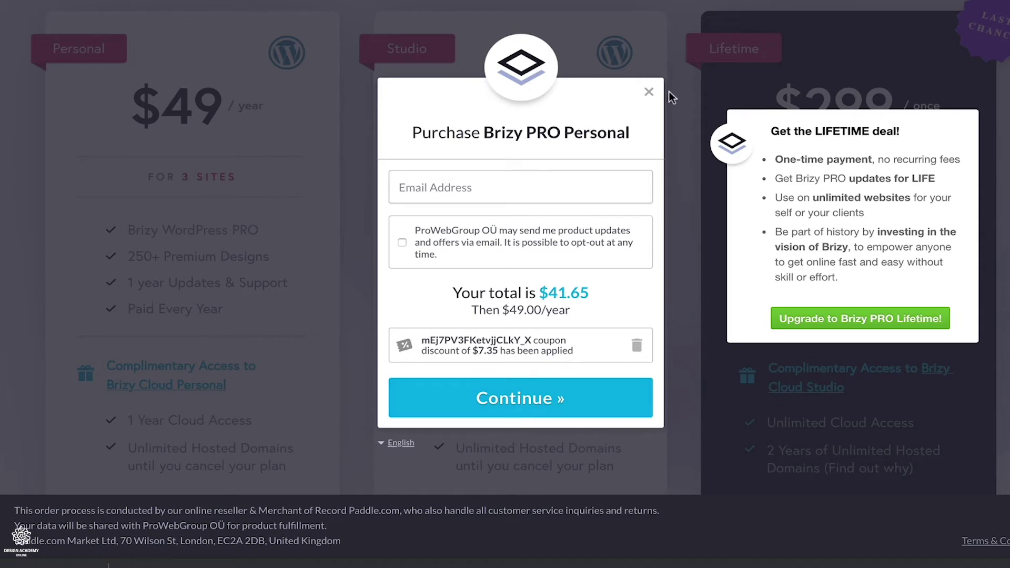
click(650, 94)
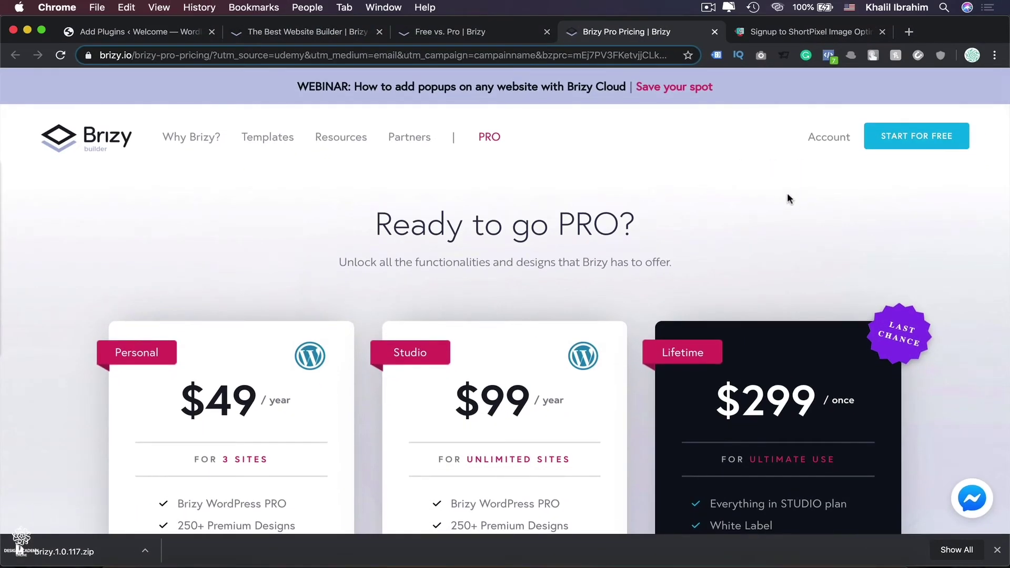
Start the free Brizy WordPress plugin download, setting the planned use to "To build a website for myself" and skipping the email subscription.
click(880, 148)
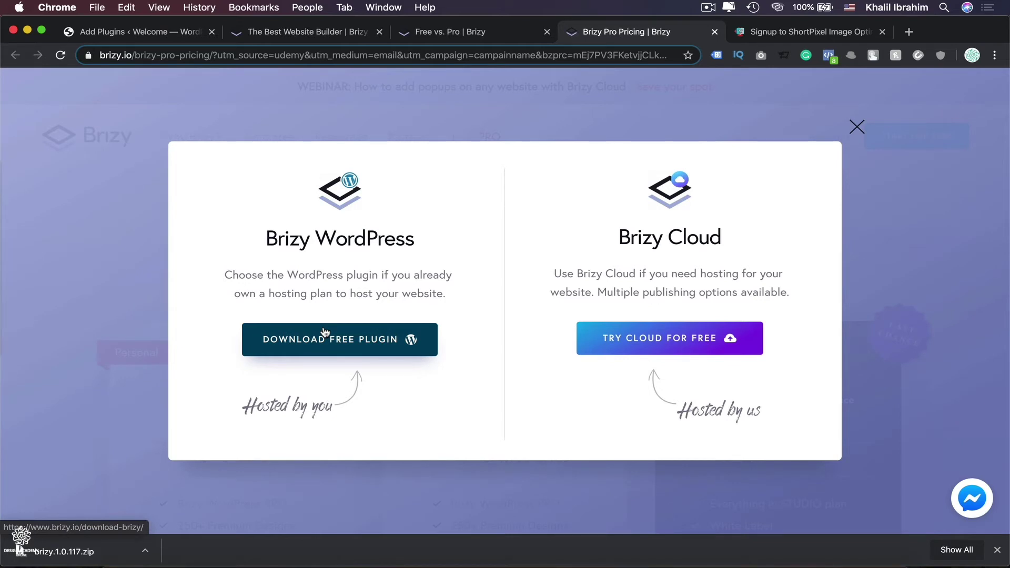
click(356, 347)
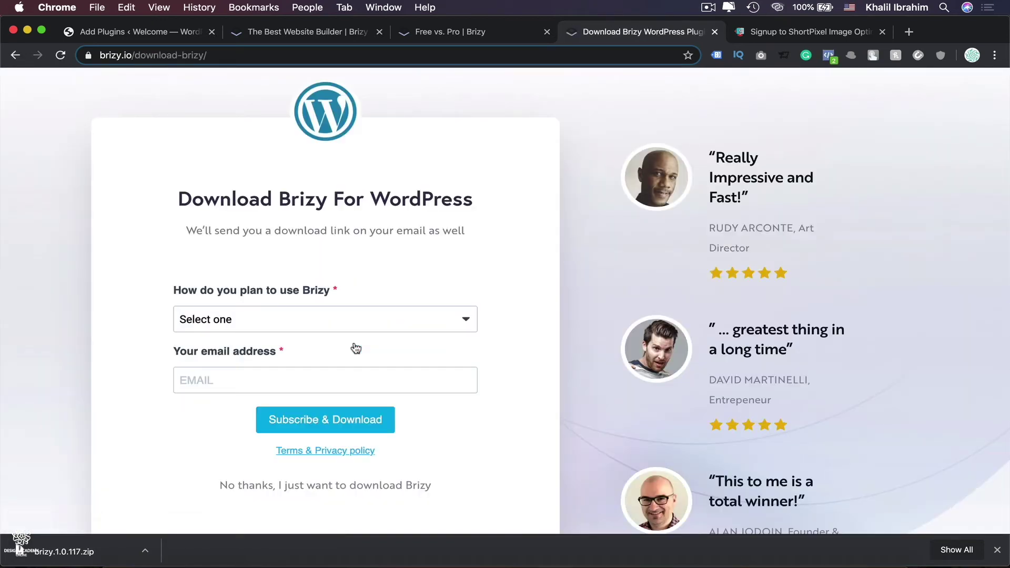
click(424, 318)
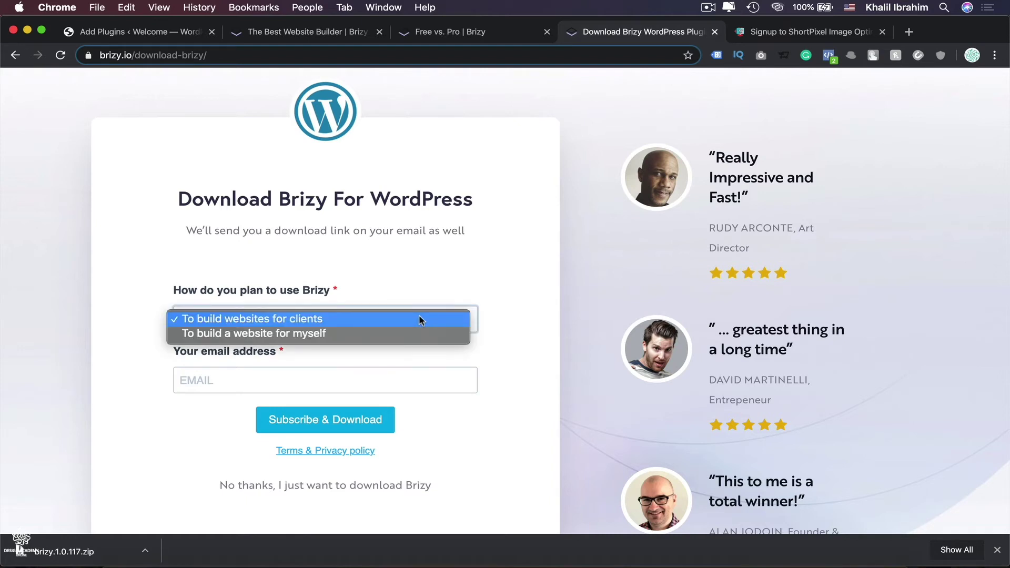
click(392, 332)
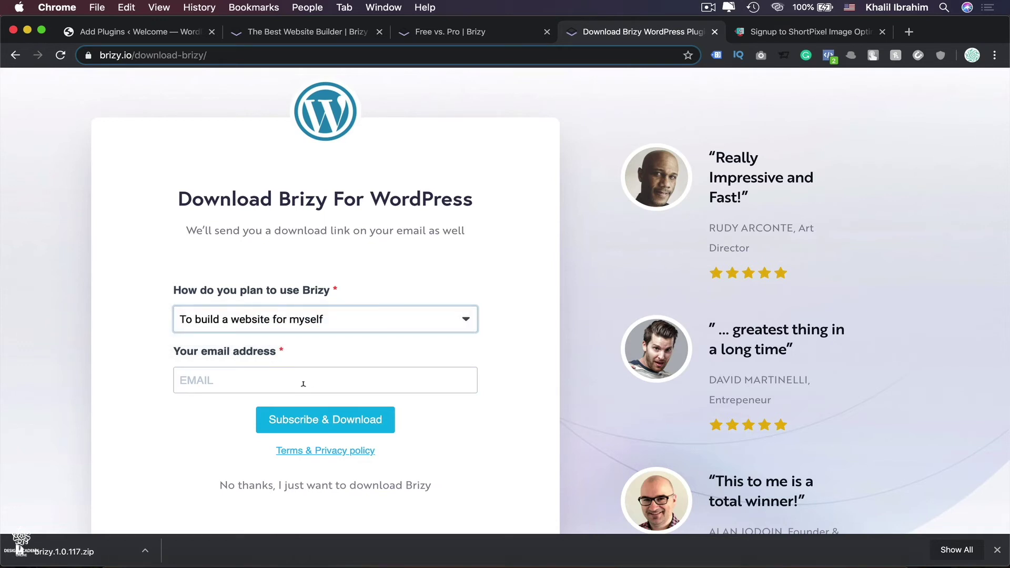
click(323, 488)
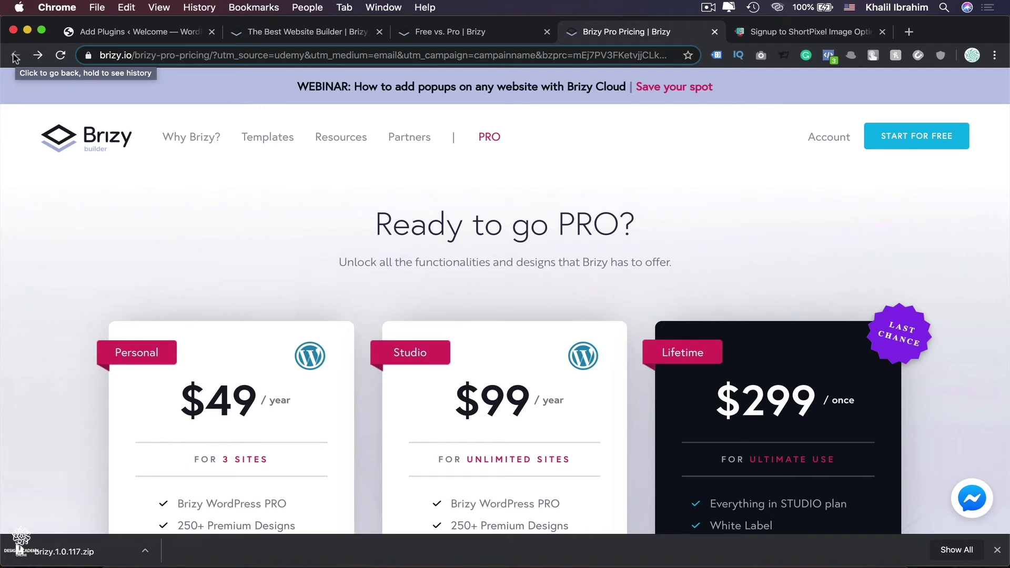
Log in to the Brizy account with the saved credentials, download Brizy Pro 0.0.36 and open the WordPress licenses page.
click(824, 139)
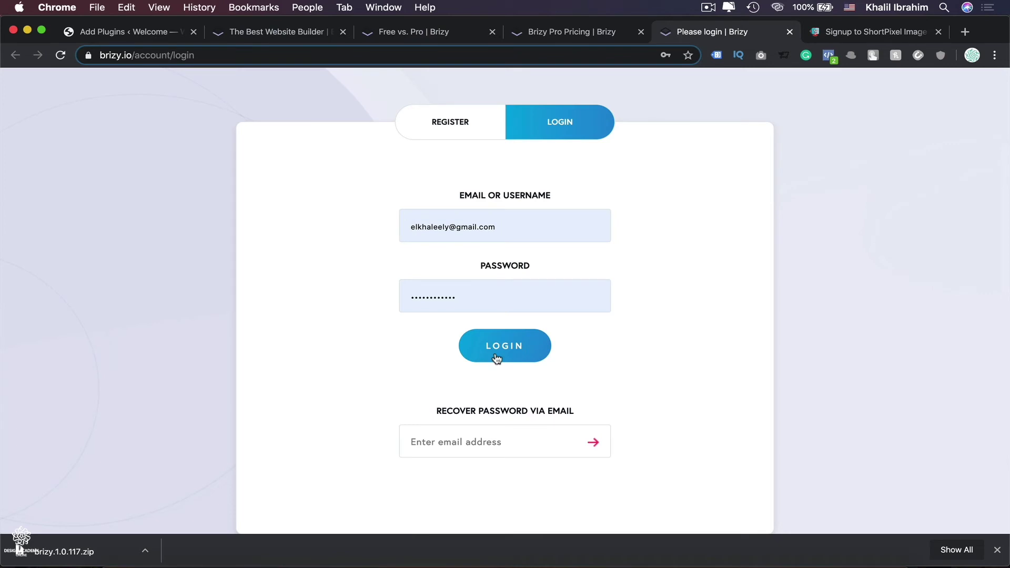
click(497, 358)
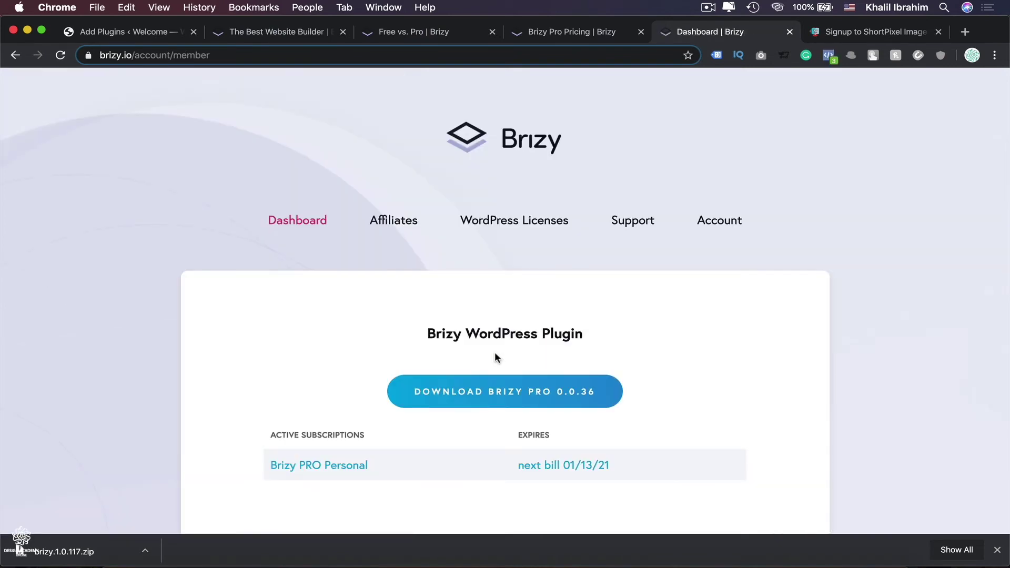
click(493, 395)
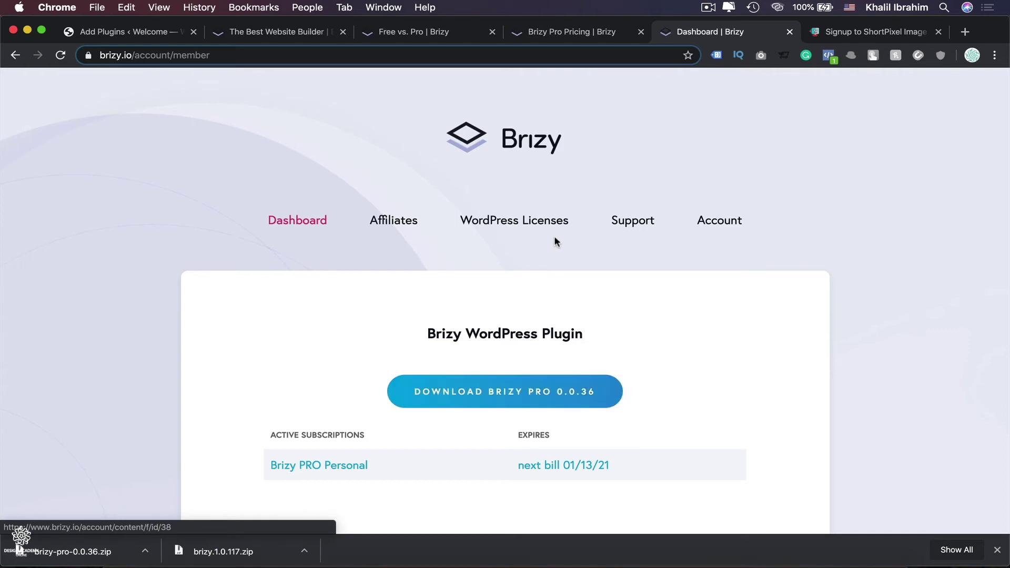
click(519, 224)
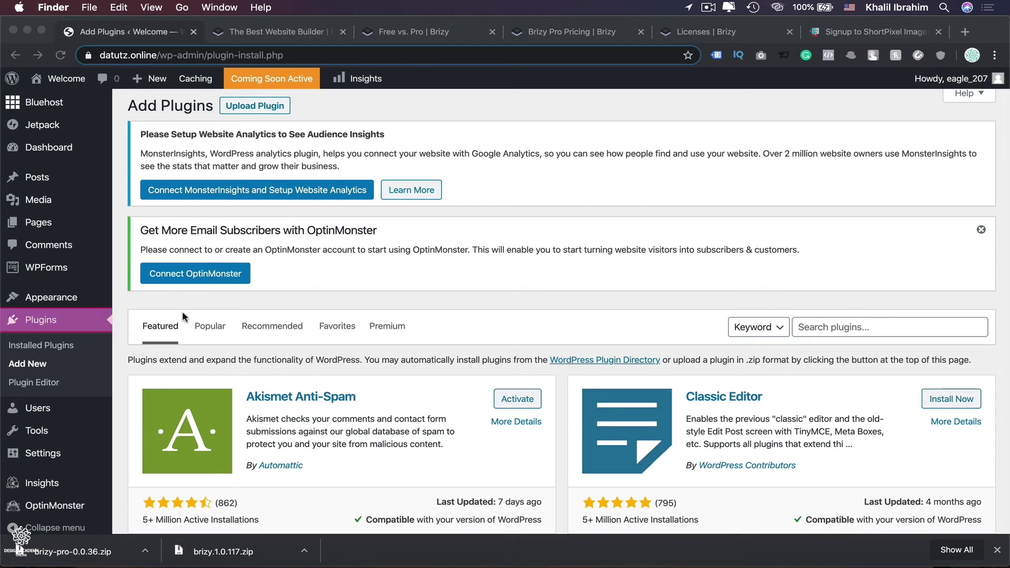
On the WordPress site, install the free Brizy plugin by uploading brizy.1.0.117.zip and activate it.
click(24, 368)
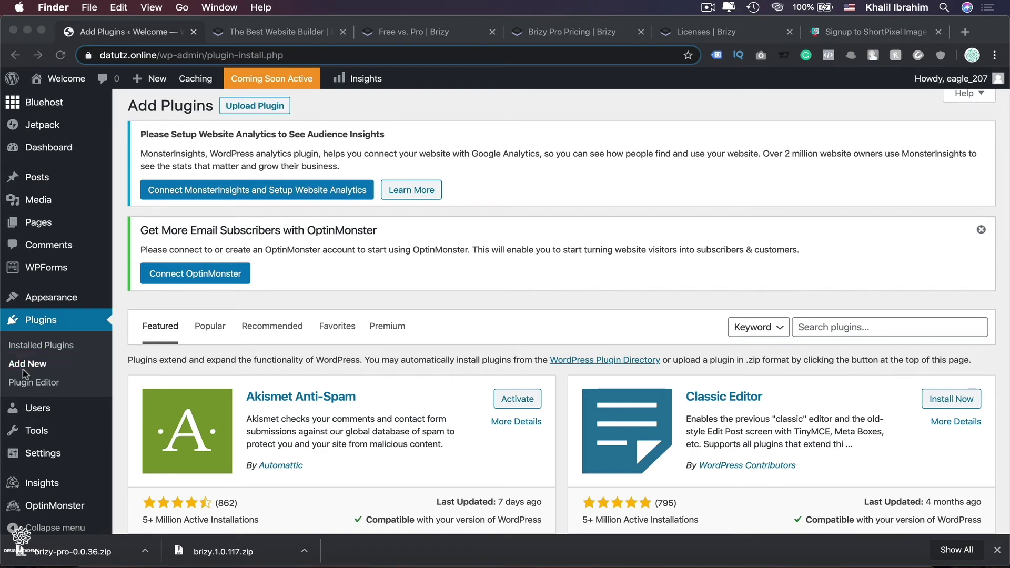
scroll(23, 370, up, 1)
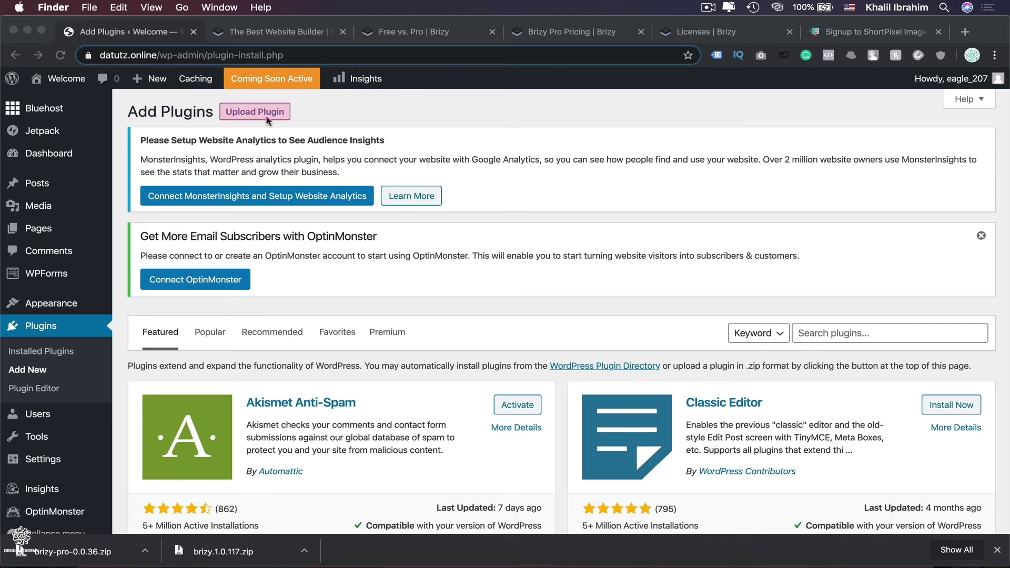
key(super+Tab)
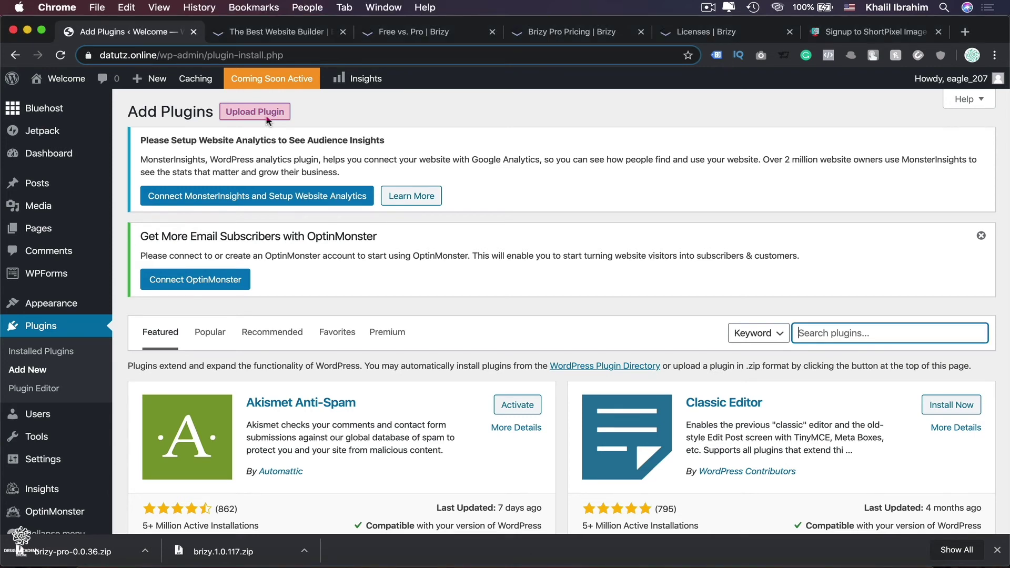
click(267, 112)
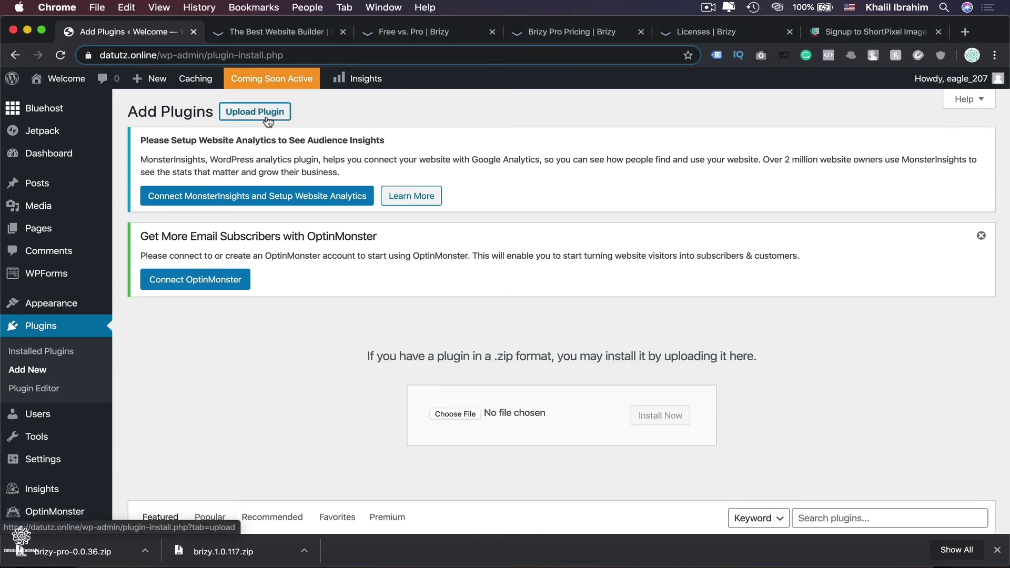
click(455, 415)
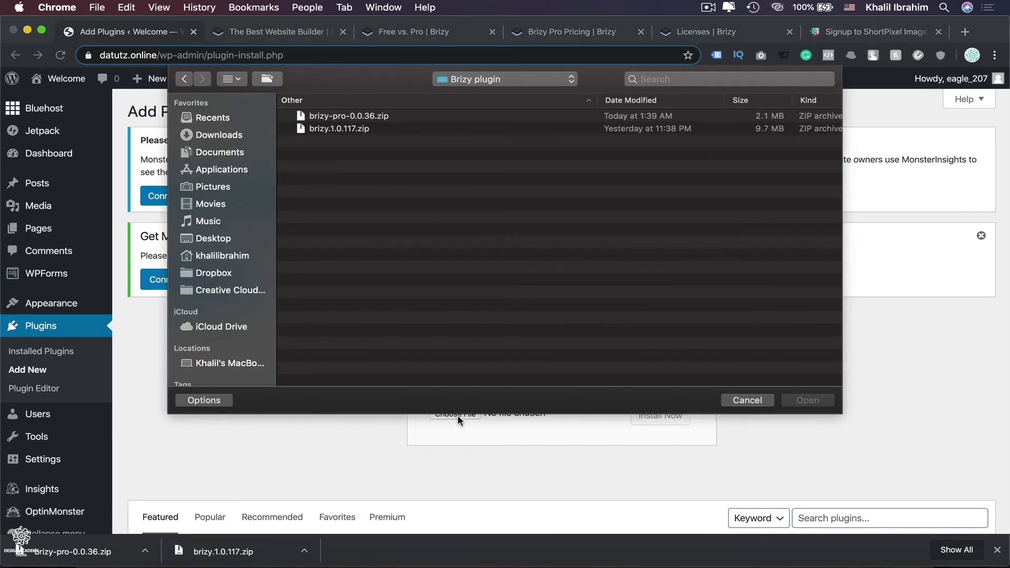
click(352, 131)
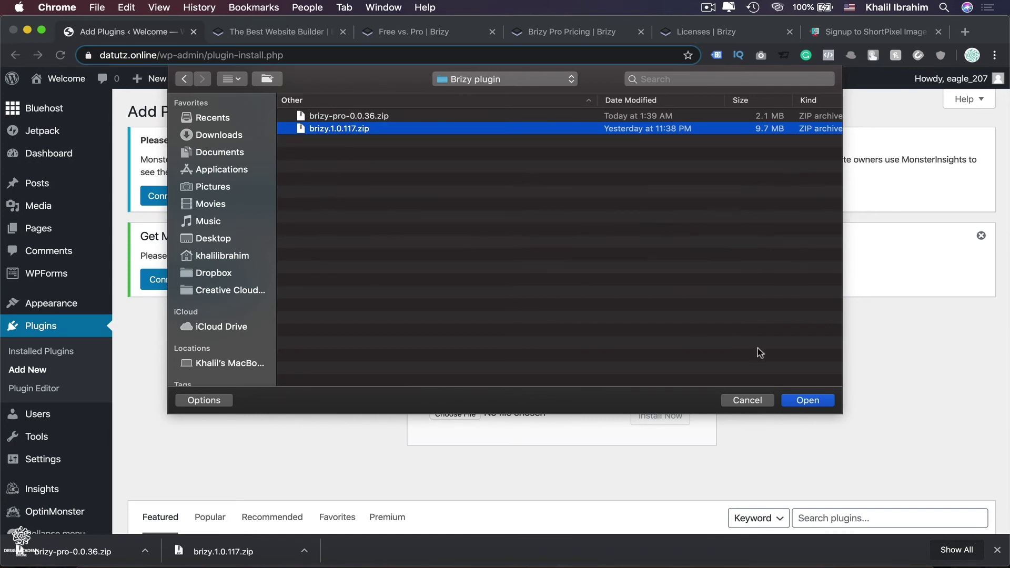
click(813, 403)
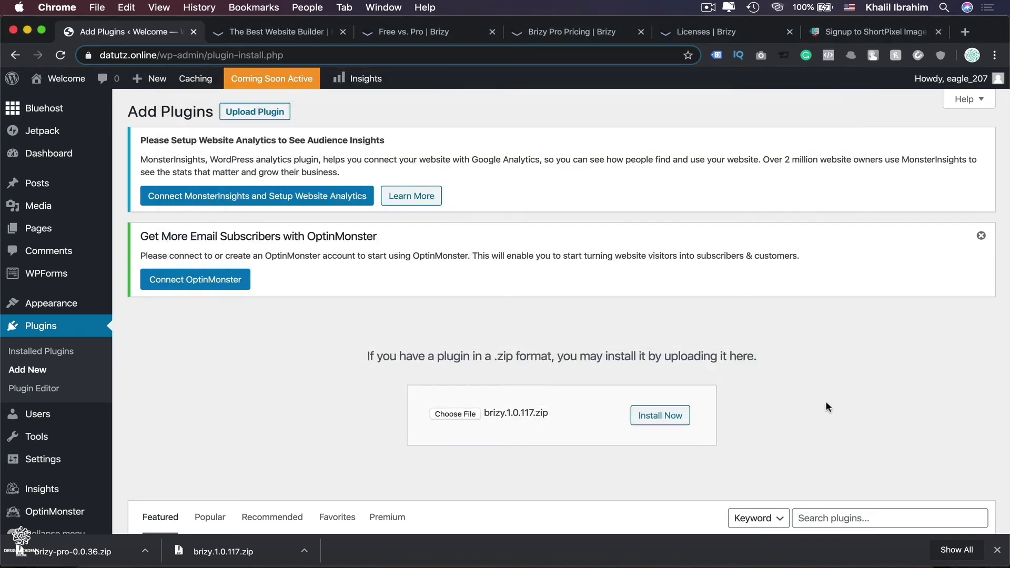
click(669, 419)
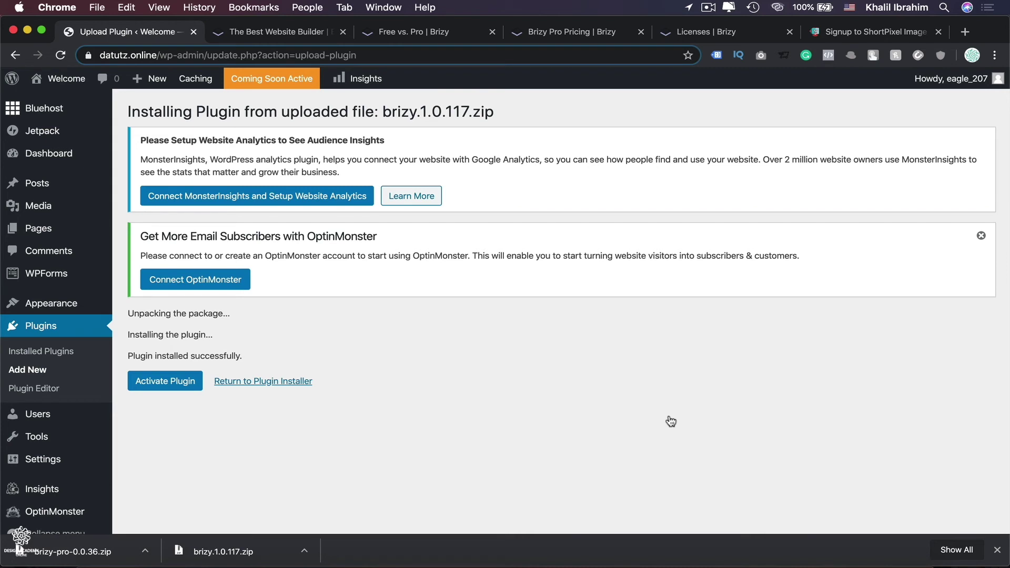
click(147, 389)
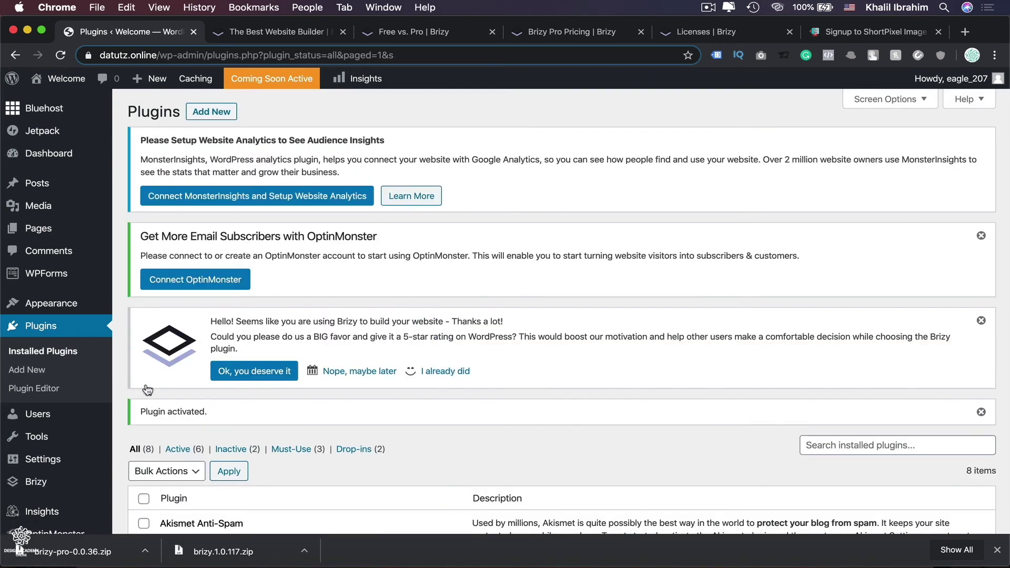
Check Brizy in the installed plugins list and the dashboard sidebar, and open the page for adding another plugin.
scroll(148, 390, down, 10)
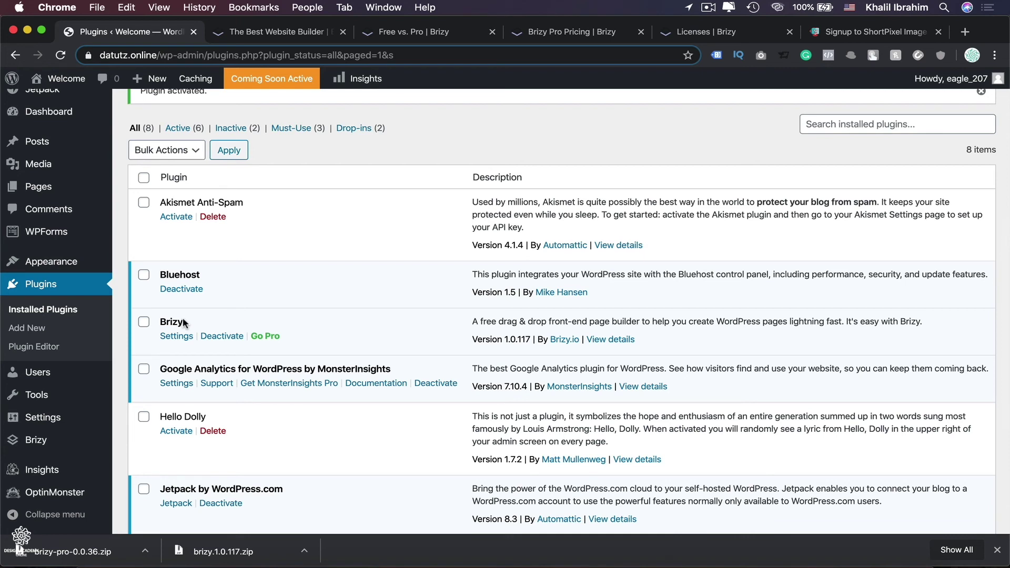
mouse_move(40, 444)
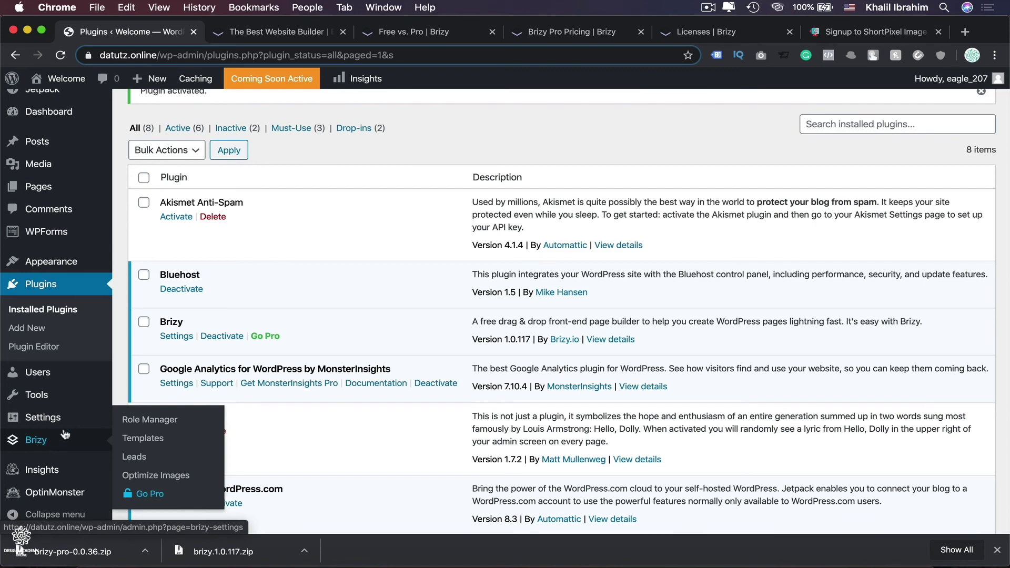
scroll(282, 305, up, 6)
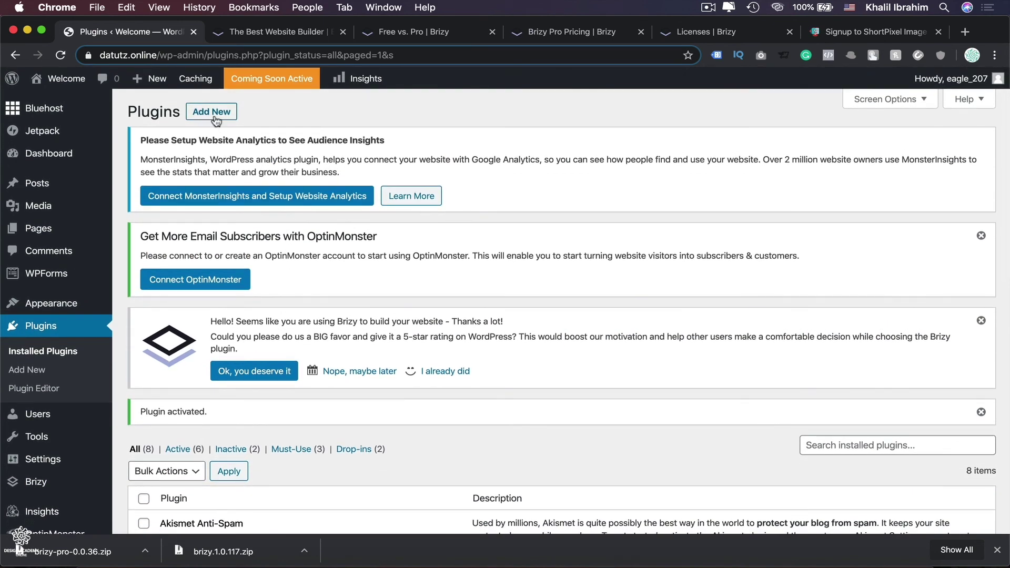
click(216, 121)
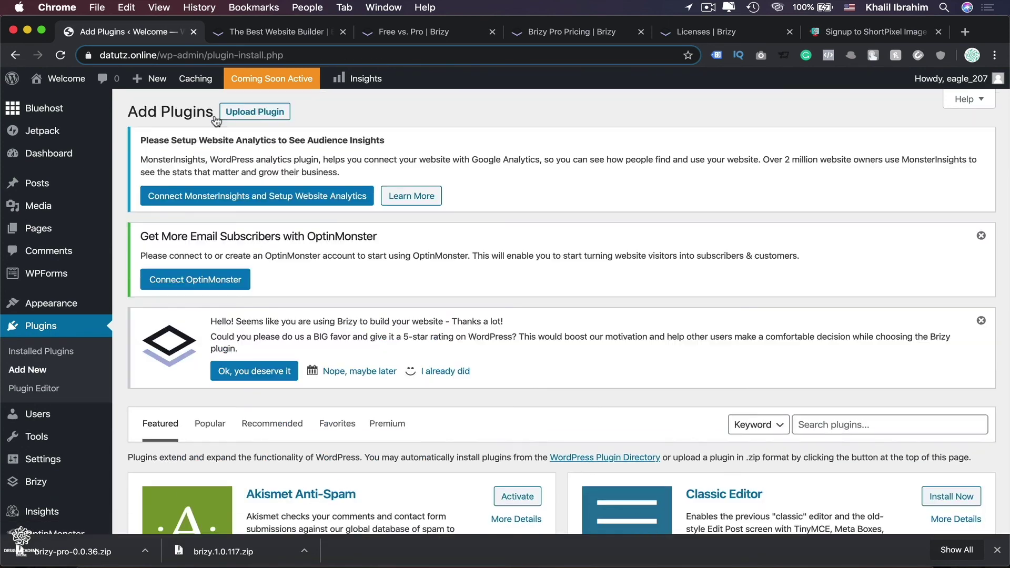
Install the Brizy Pro plugin on the WordPress site by uploading brizy-pro-0.0.36.zip and activate it.
click(258, 119)
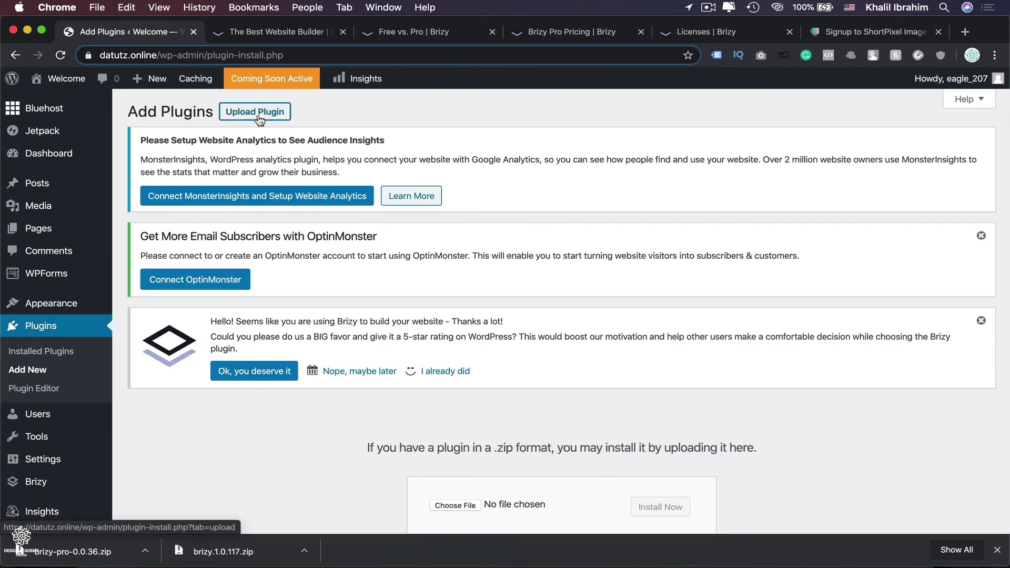
scroll(383, 376, down, 2)
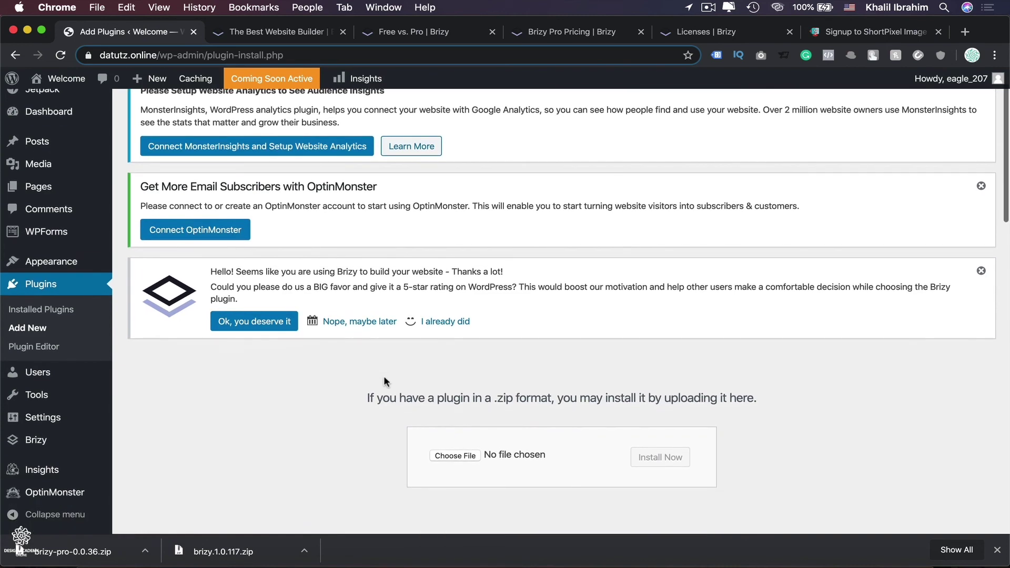
click(443, 458)
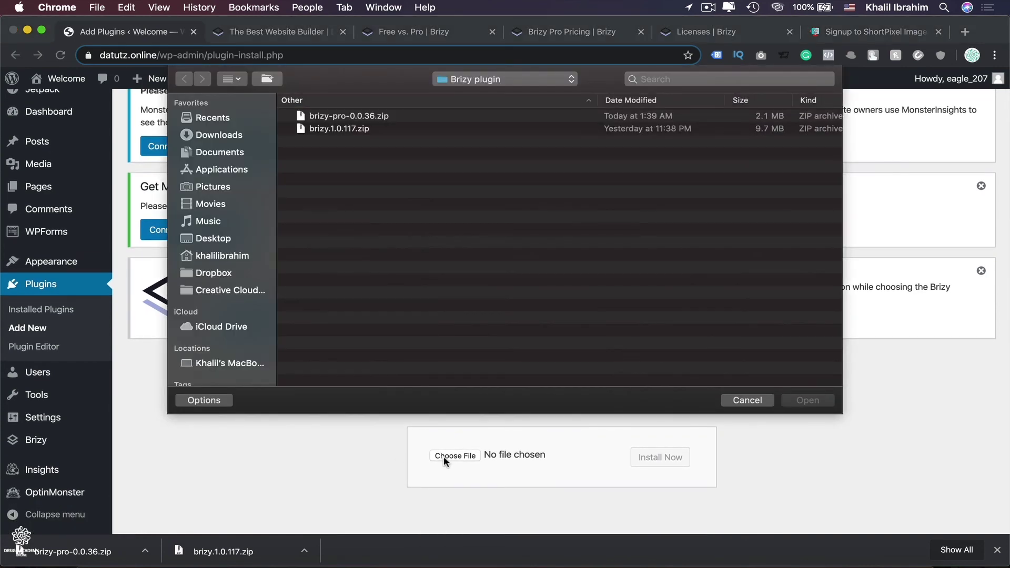
click(372, 116)
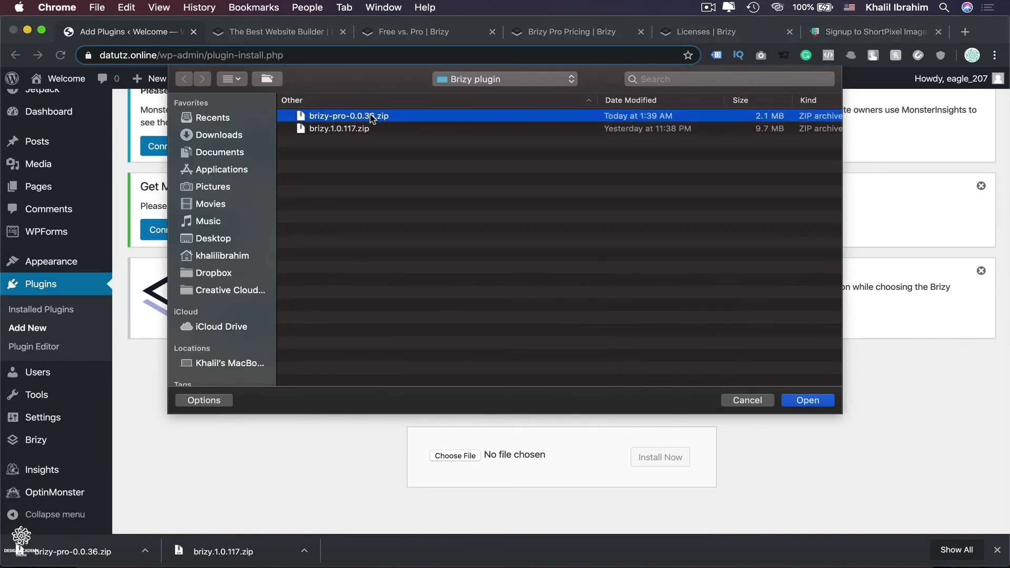
click(821, 401)
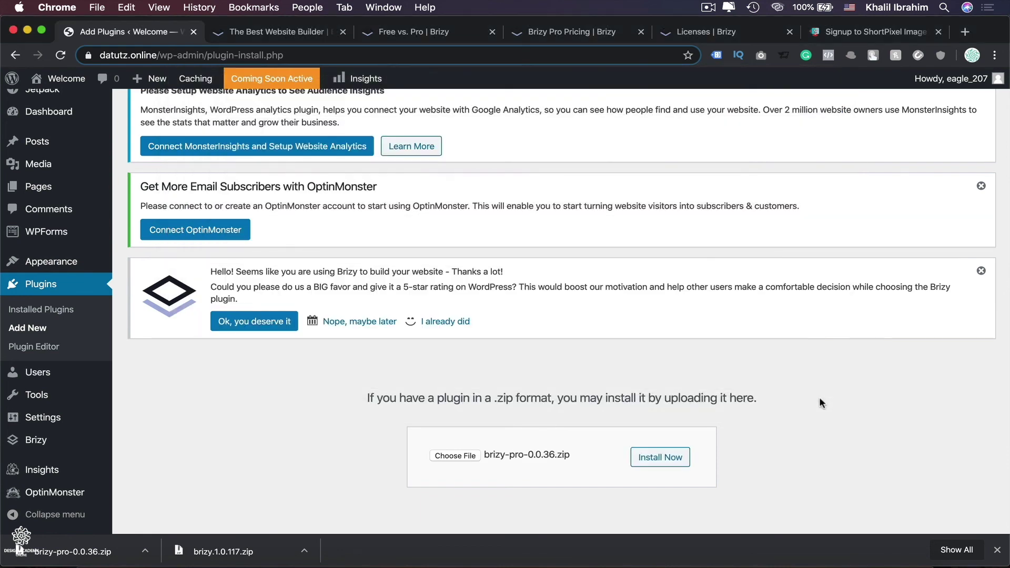
click(659, 457)
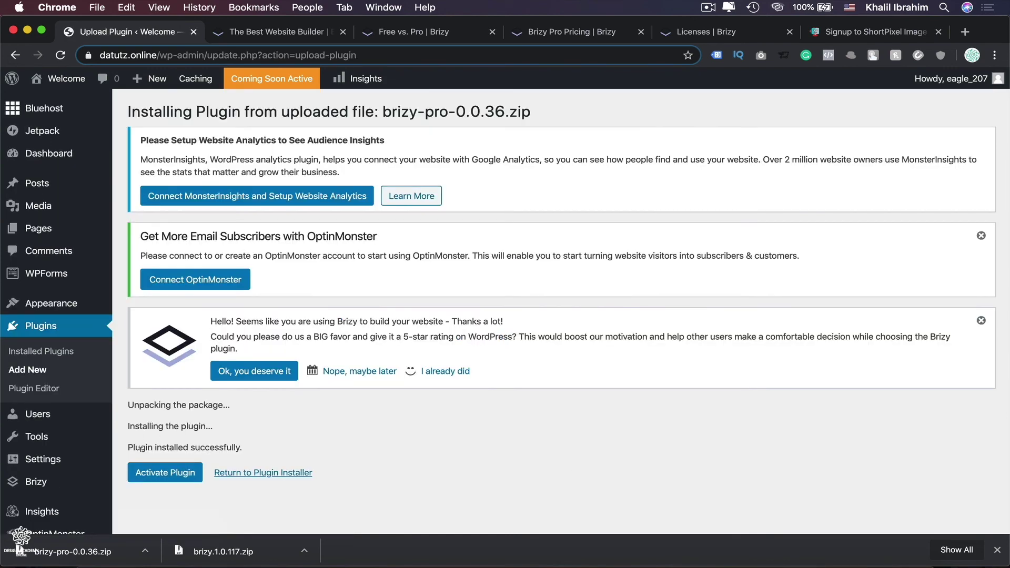
click(154, 474)
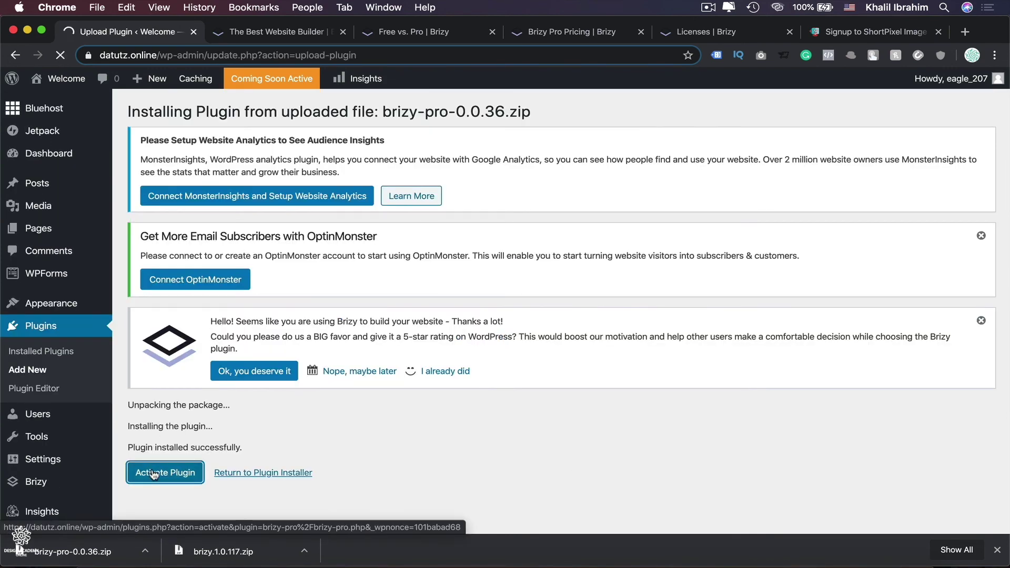
Check Brizy Pro in the installed plugins list and open Brizy's License page, ready to enter the license key.
scroll(153, 475, down, 8)
scroll(153, 474, down, 3)
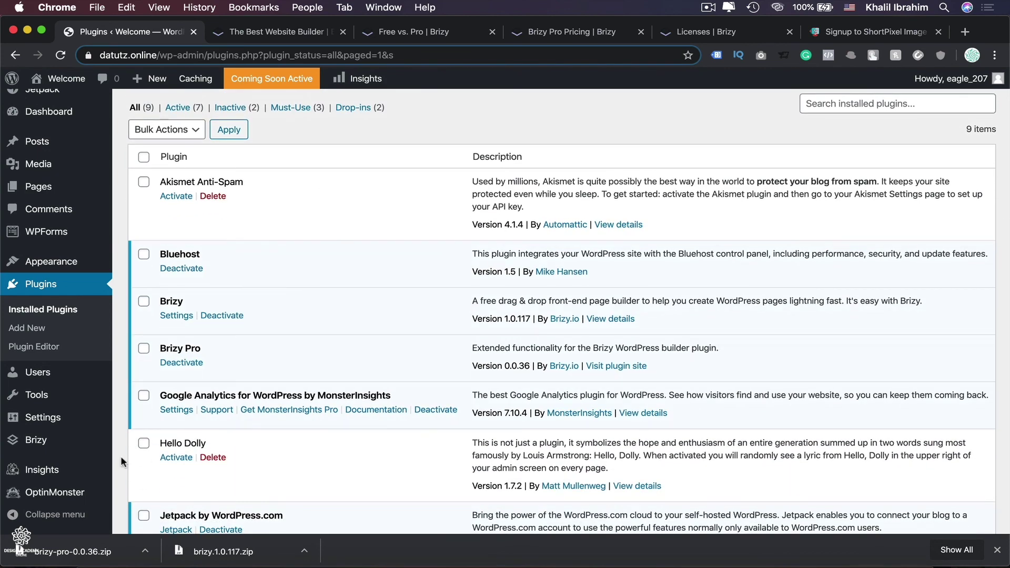
mouse_move(78, 446)
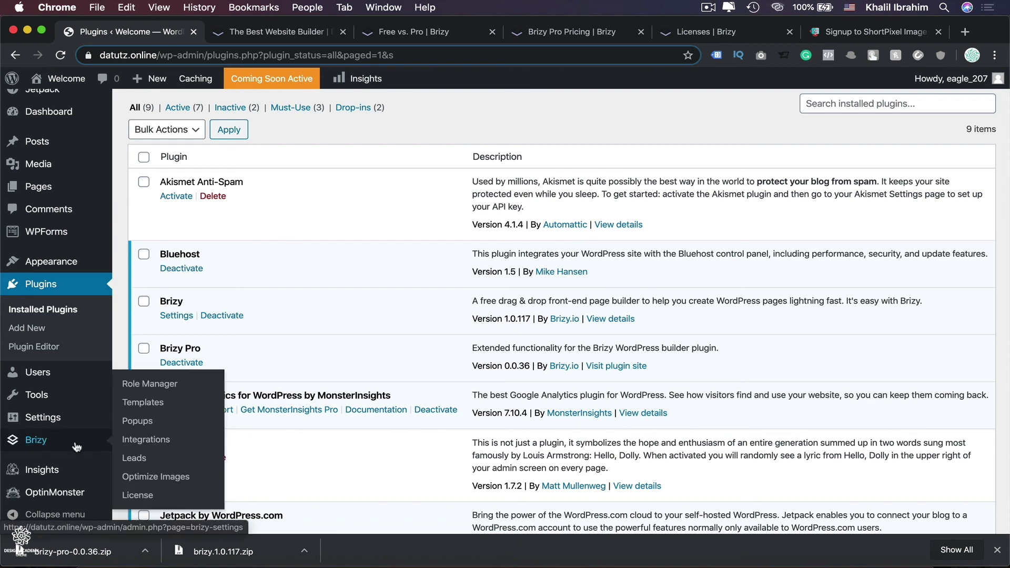
click(136, 495)
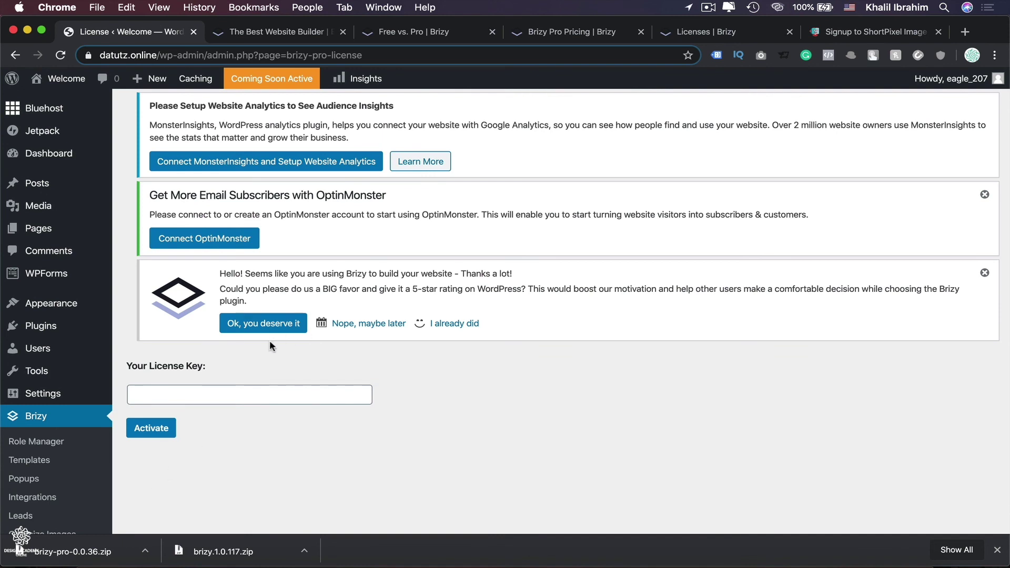
click(243, 387)
Copy the full Brizy Pro license key from the Brizy account's WordPress licenses, paste it into the site's license key field and activate it.
click(713, 32)
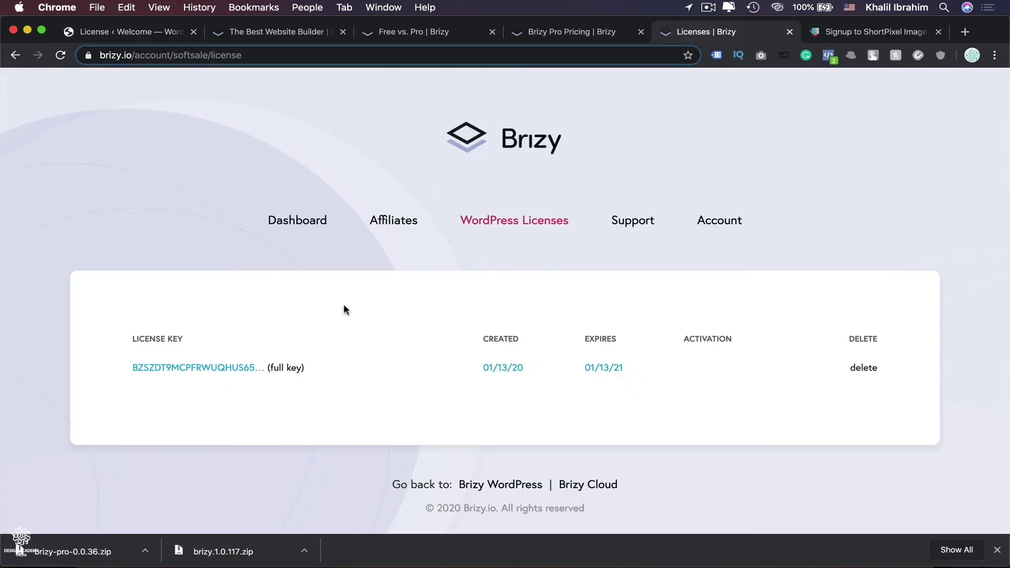
click(285, 367)
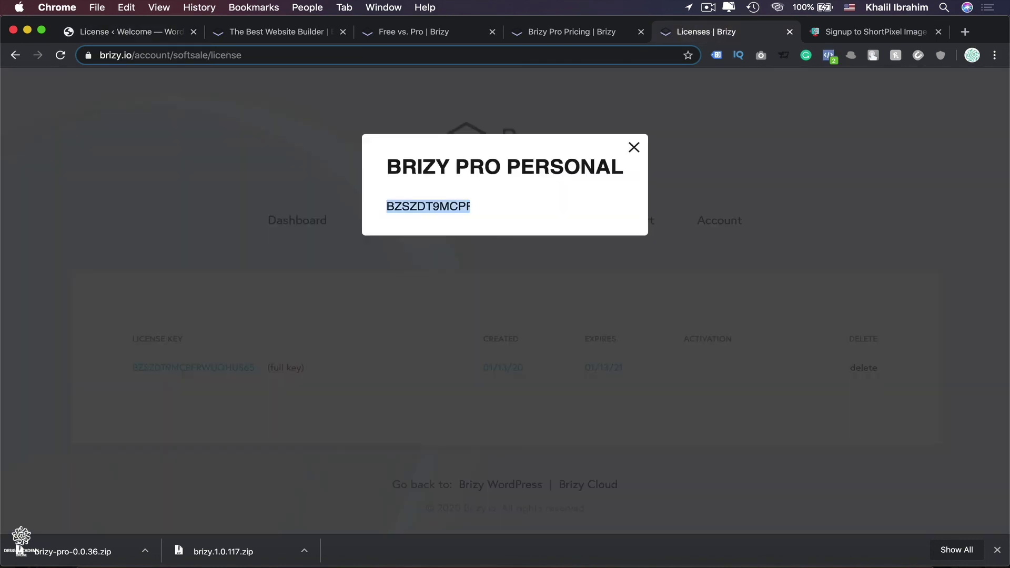
click(636, 147)
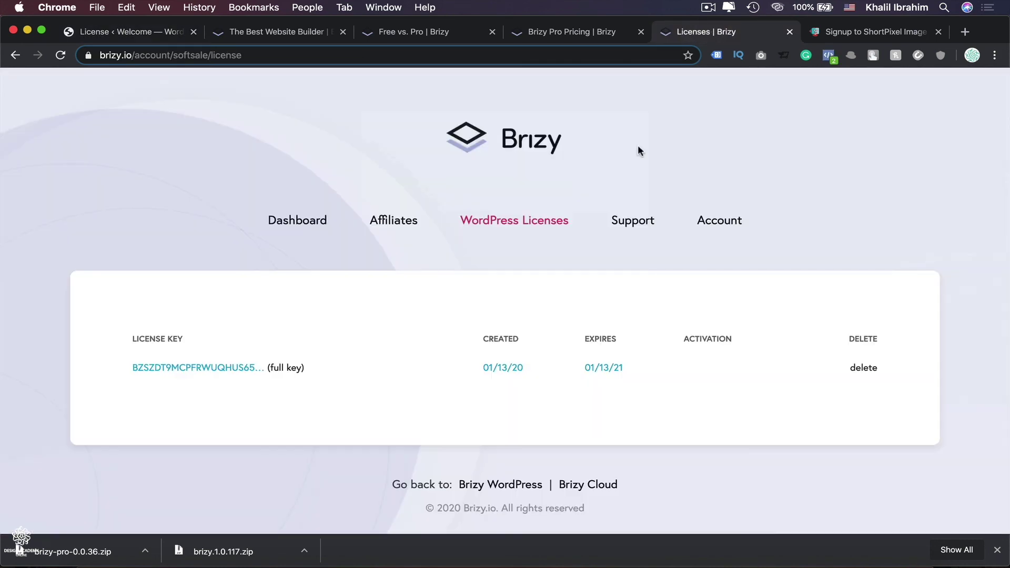
click(152, 36)
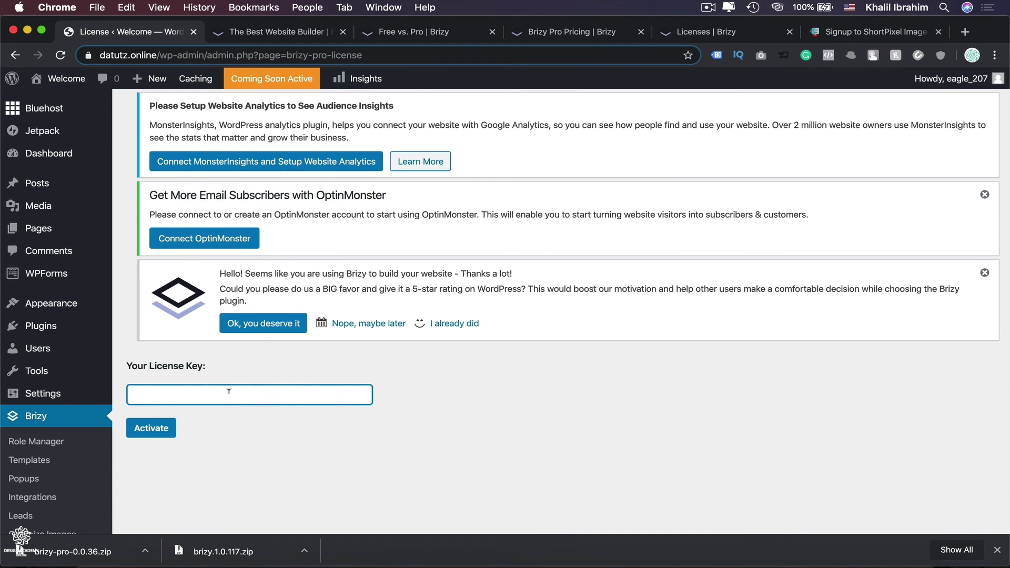
key(super+v)
click(151, 428)
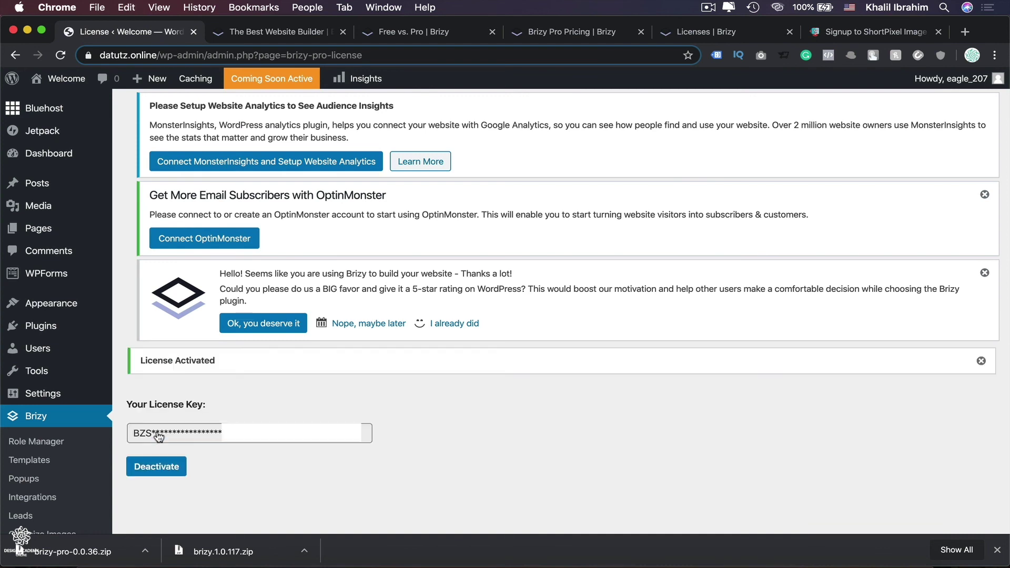